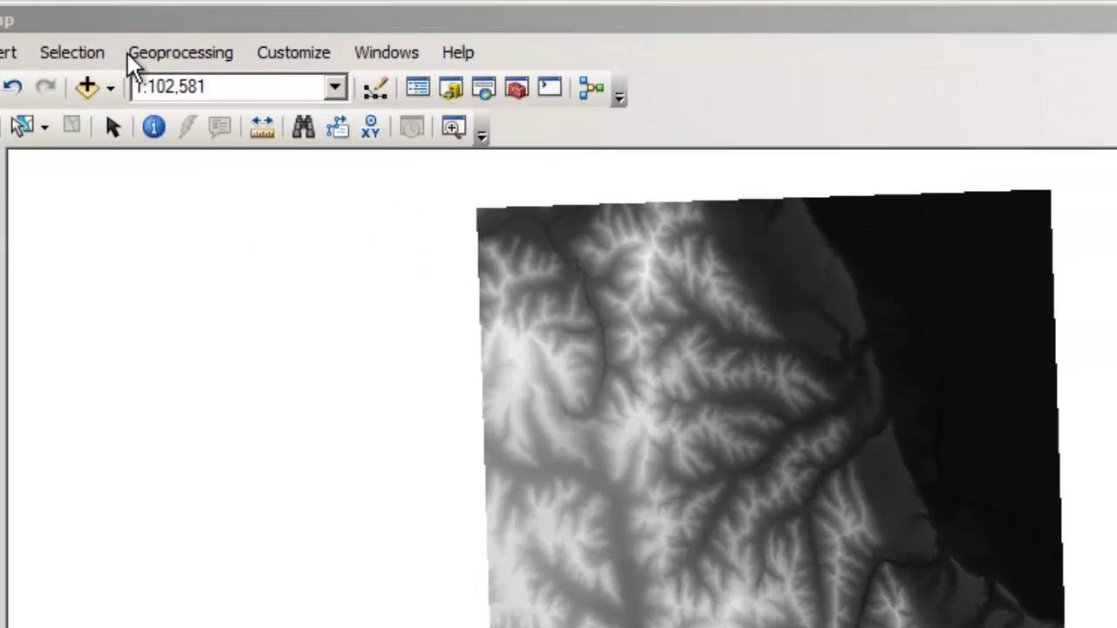
{"action": "left_click", "coordinate": [270, 59]}
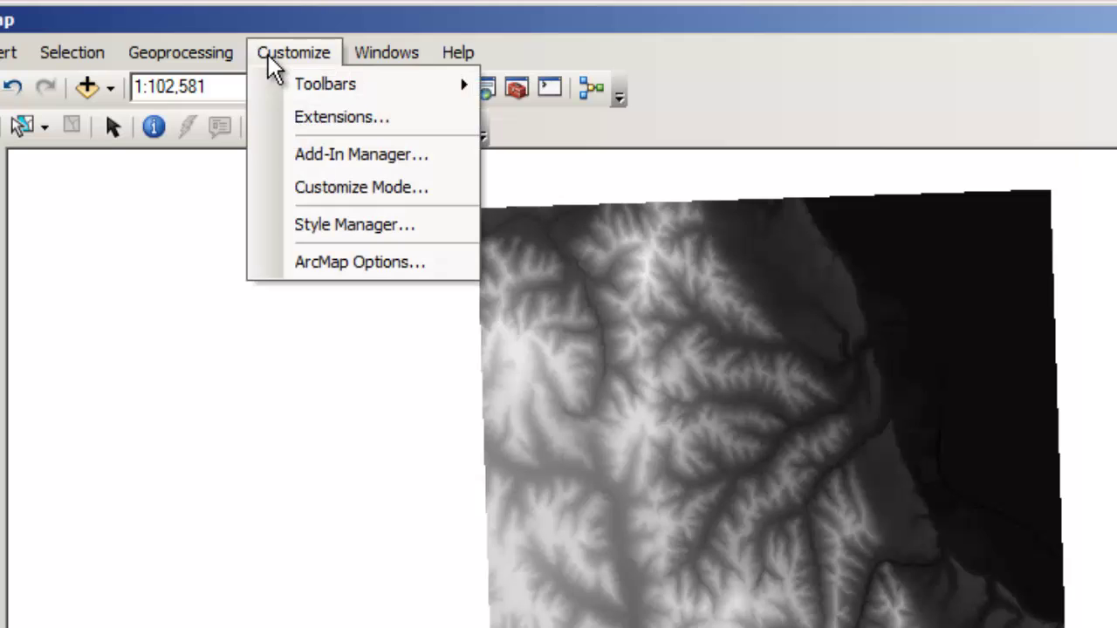
{"action": "left_click", "coordinate": [347, 123]}
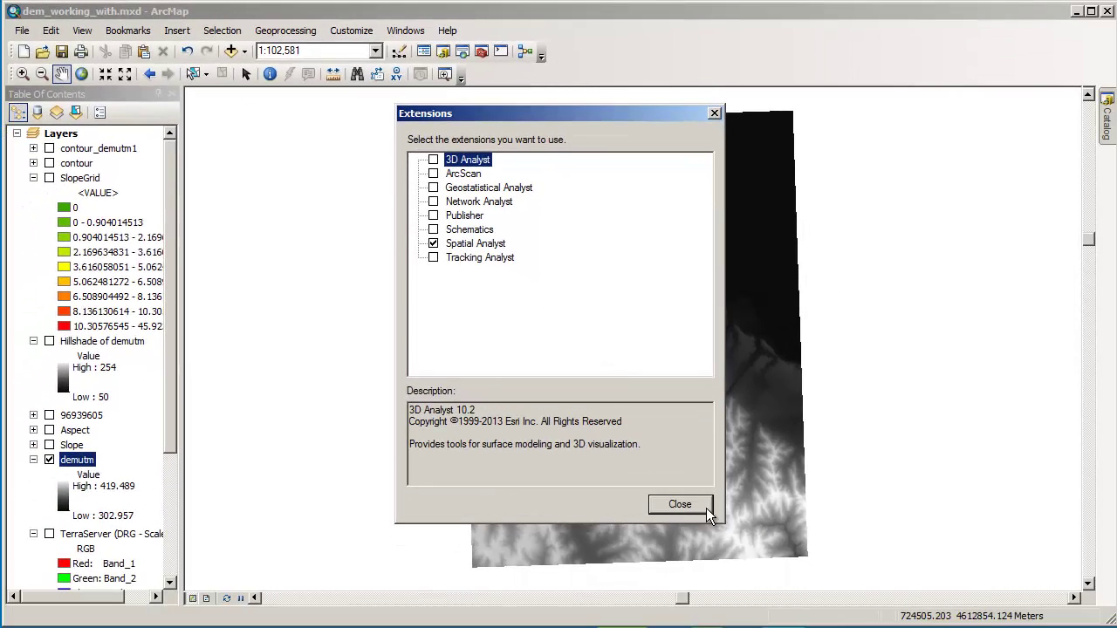
{"action": "left_click", "coordinate": [700, 507]}
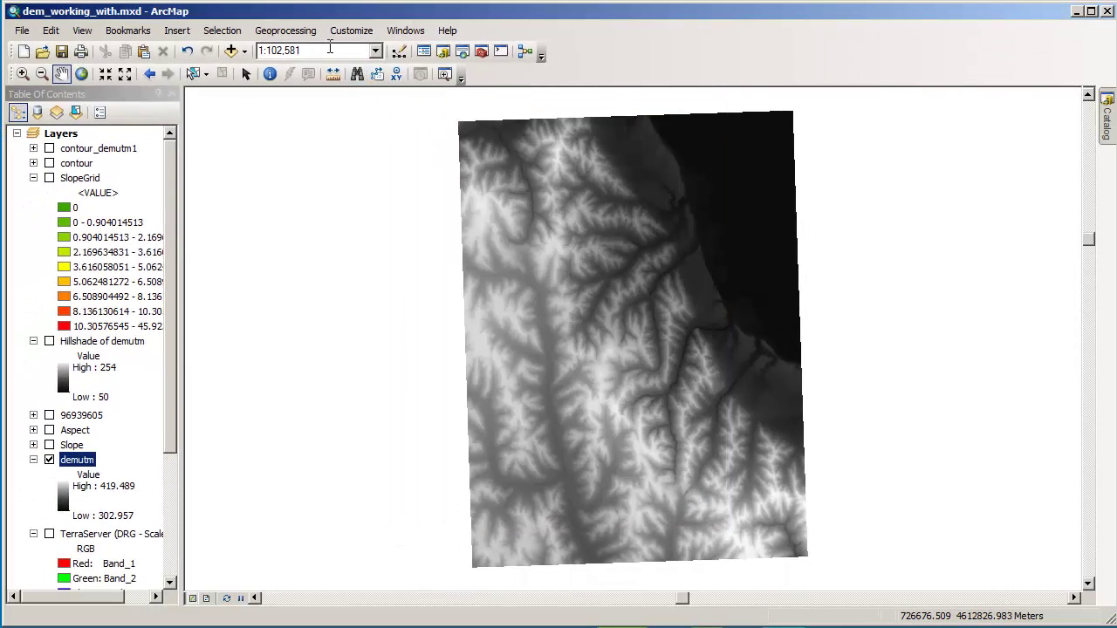
{"action": "left_click", "coordinate": [307, 34]}
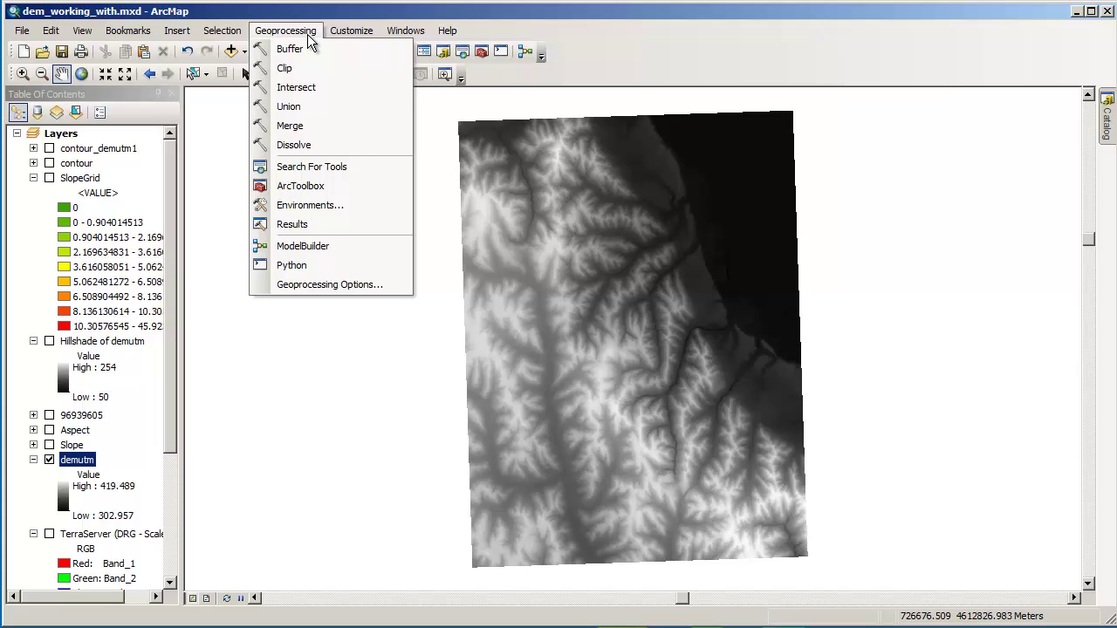
{"action": "left_click", "coordinate": [307, 186]}
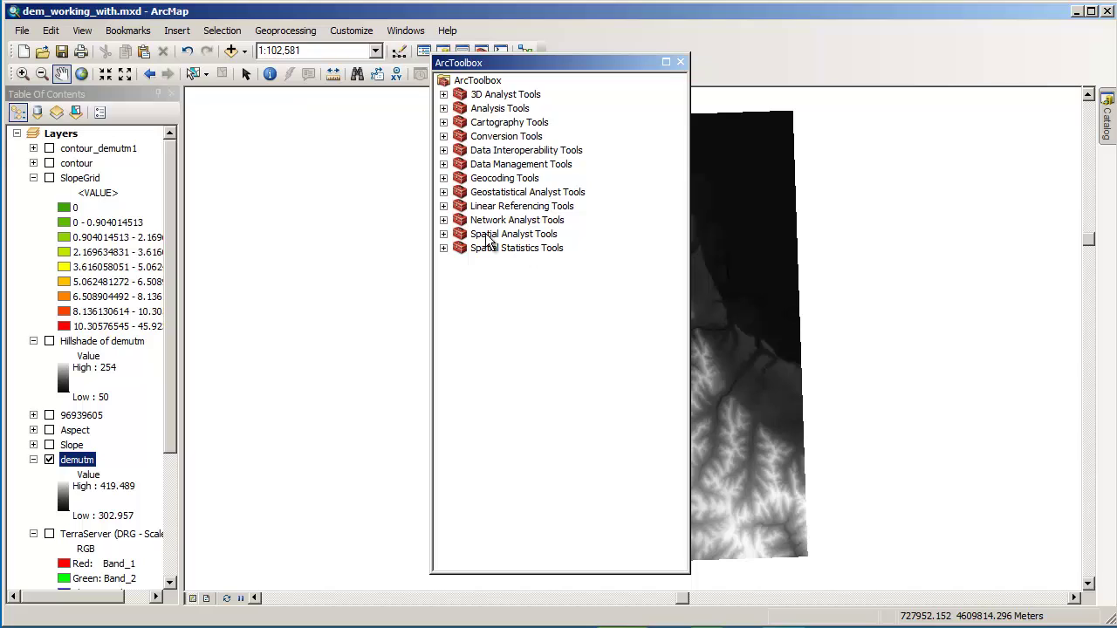
Close the toolbox, search tools for 'hillshade', and open the Hillshade (Spatial Analyst) tool.
{"action": "left_click", "coordinate": [681, 62]}
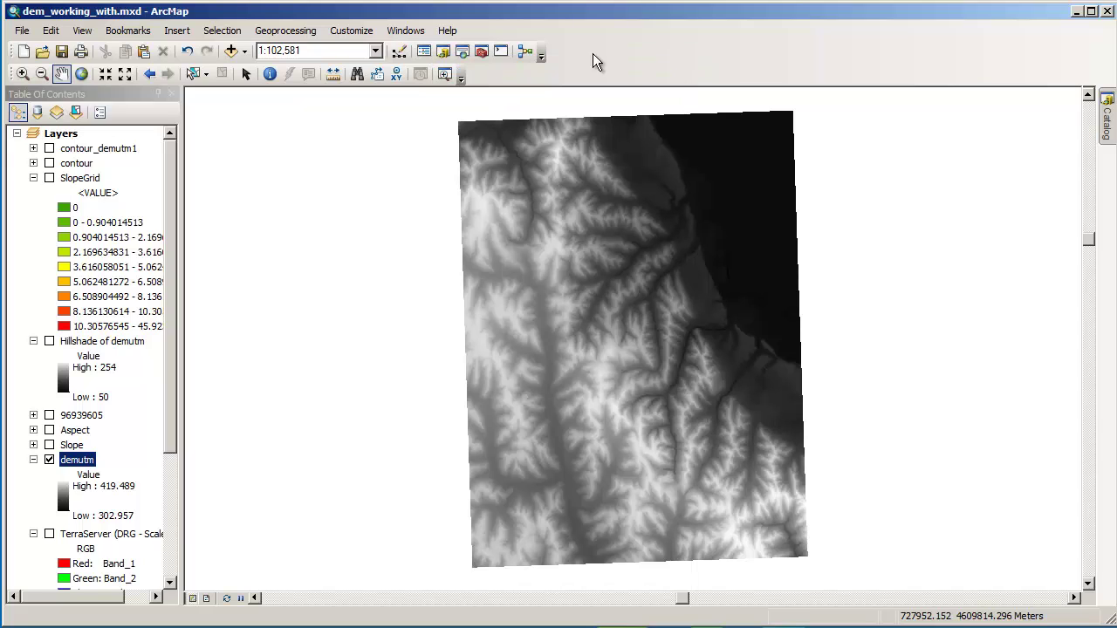
{"action": "left_click", "coordinate": [406, 33]}
{"action": "left_click", "coordinate": [414, 149]}
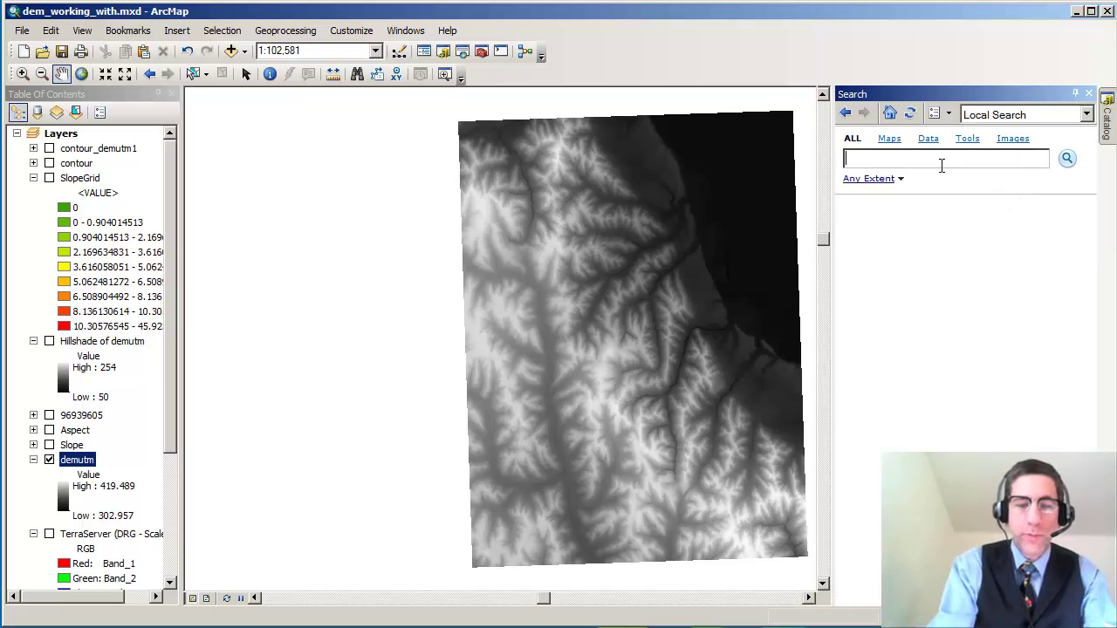
{"action": "type", "text": "hillshad"}
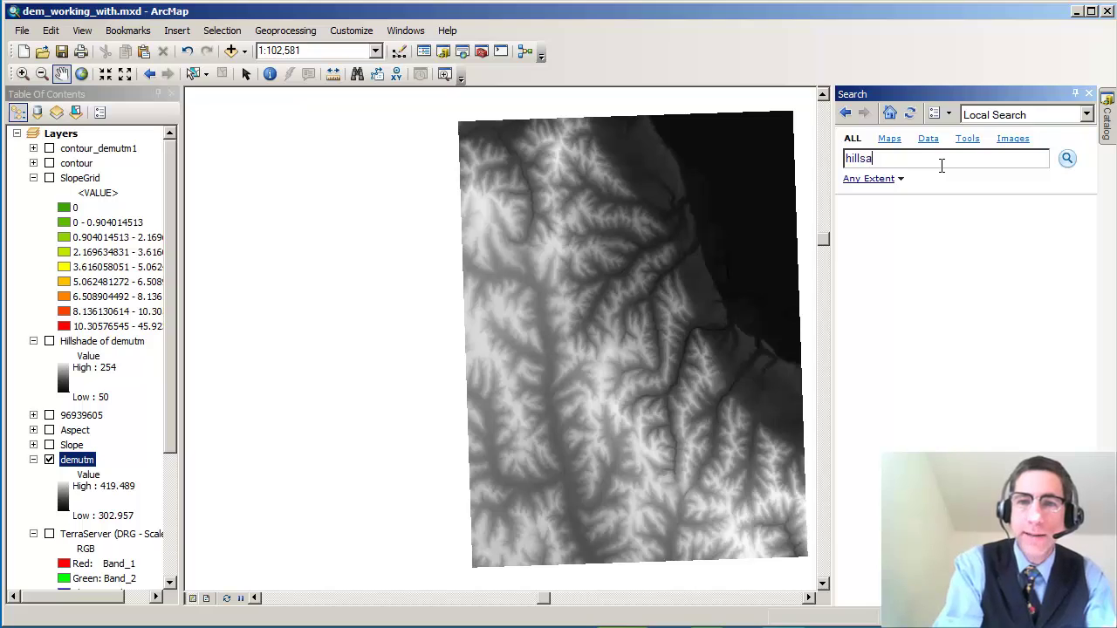
{"action": "type", "text": "e"}
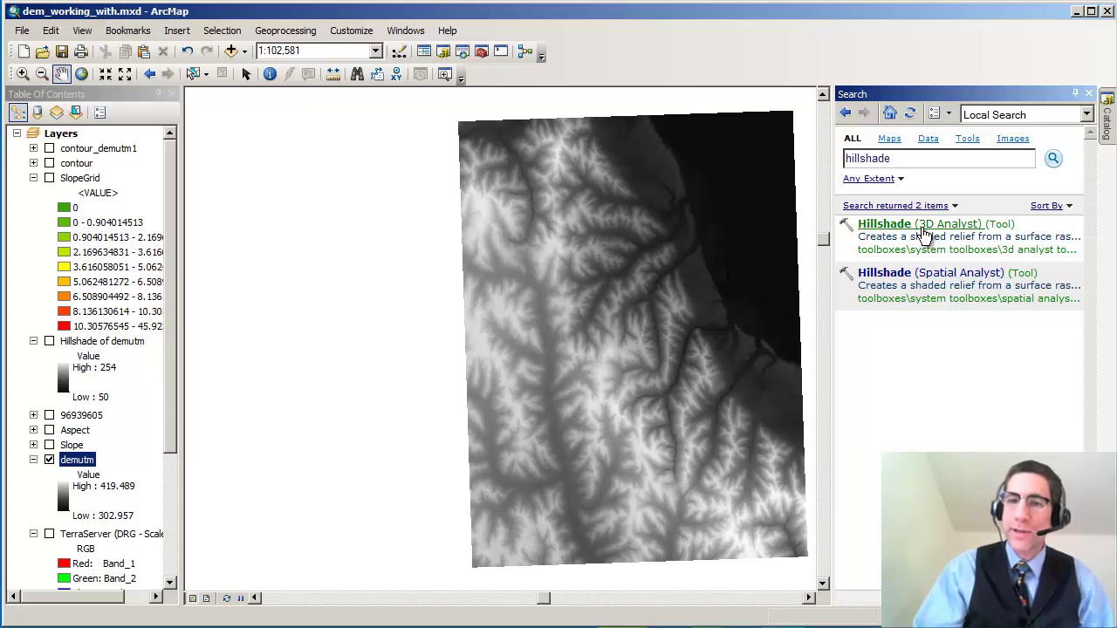
{"action": "left_click", "coordinate": [936, 273]}
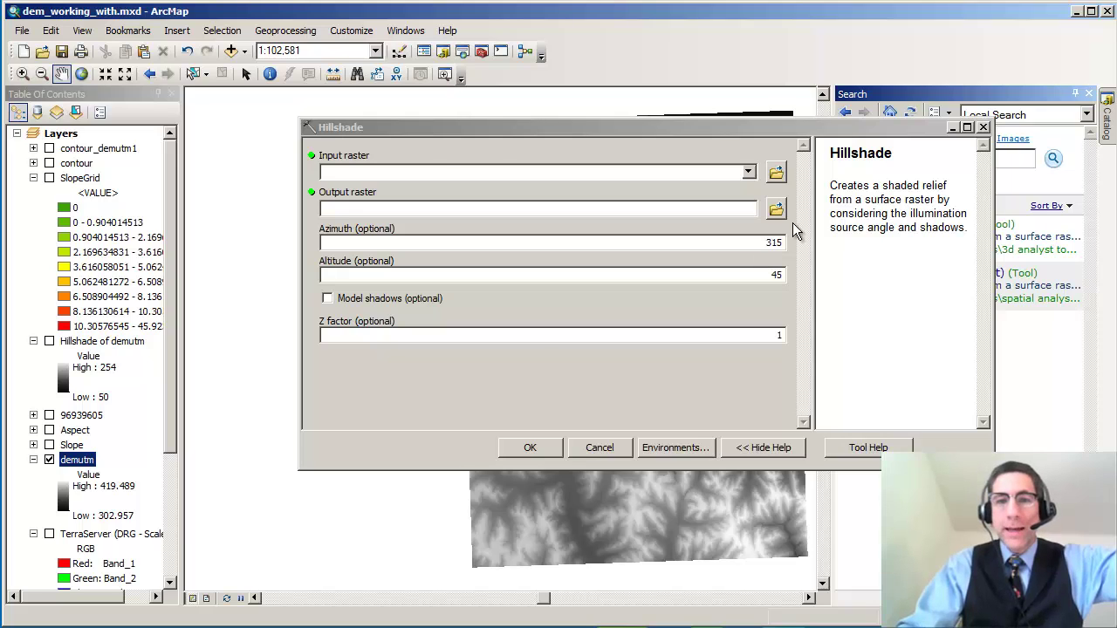
Close the Hillshade tool and check the Workspace paths in Geoprocessing Environments without changing them.
{"action": "left_click", "coordinate": [983, 128]}
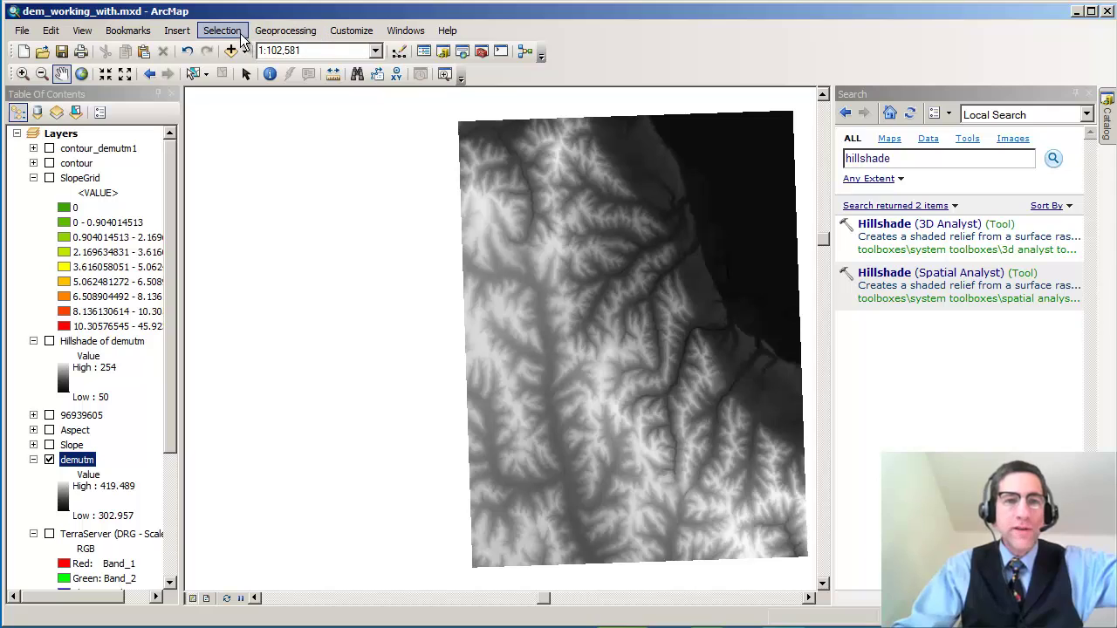
{"action": "left_click", "coordinate": [313, 39]}
{"action": "left_click", "coordinate": [315, 40]}
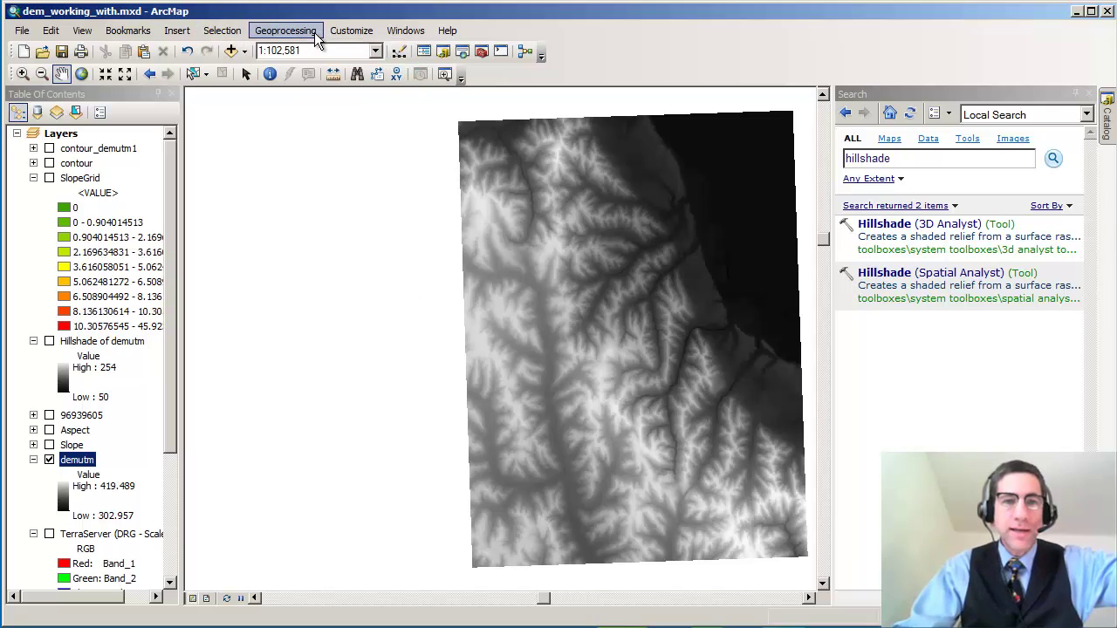
{"action": "left_click", "coordinate": [315, 39]}
{"action": "left_click", "coordinate": [312, 202]}
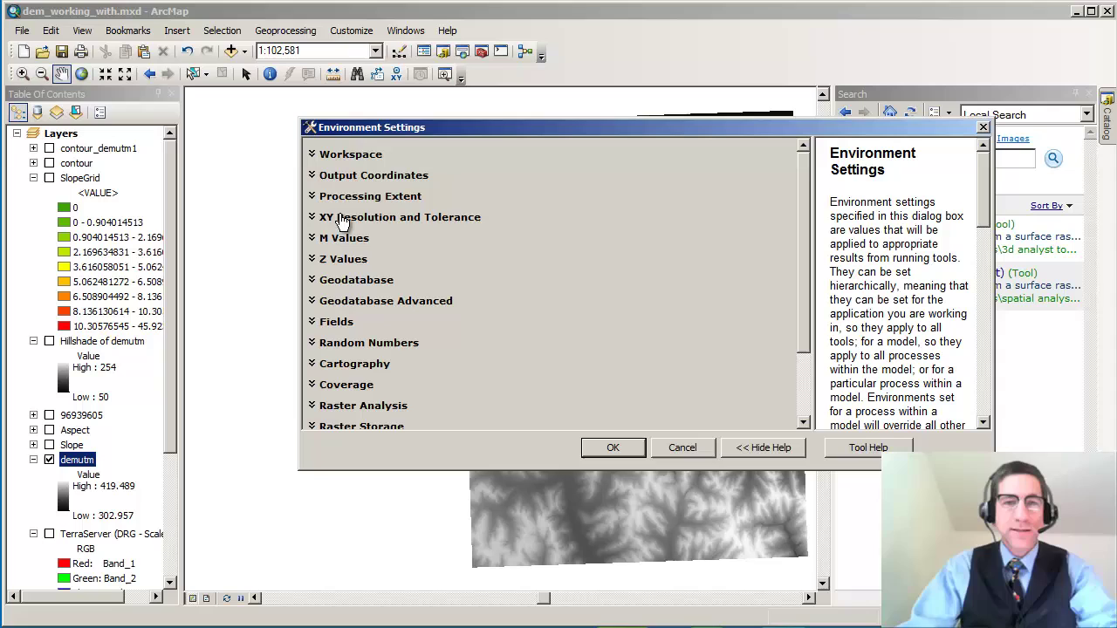
{"action": "left_click", "coordinate": [342, 155]}
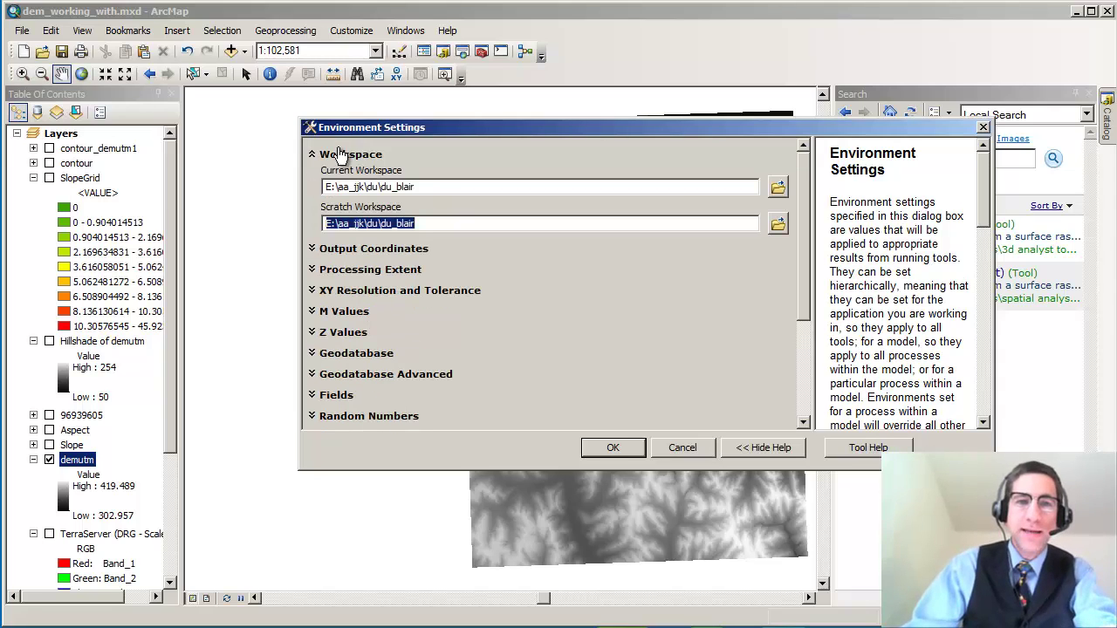
{"action": "left_click", "coordinate": [681, 446]}
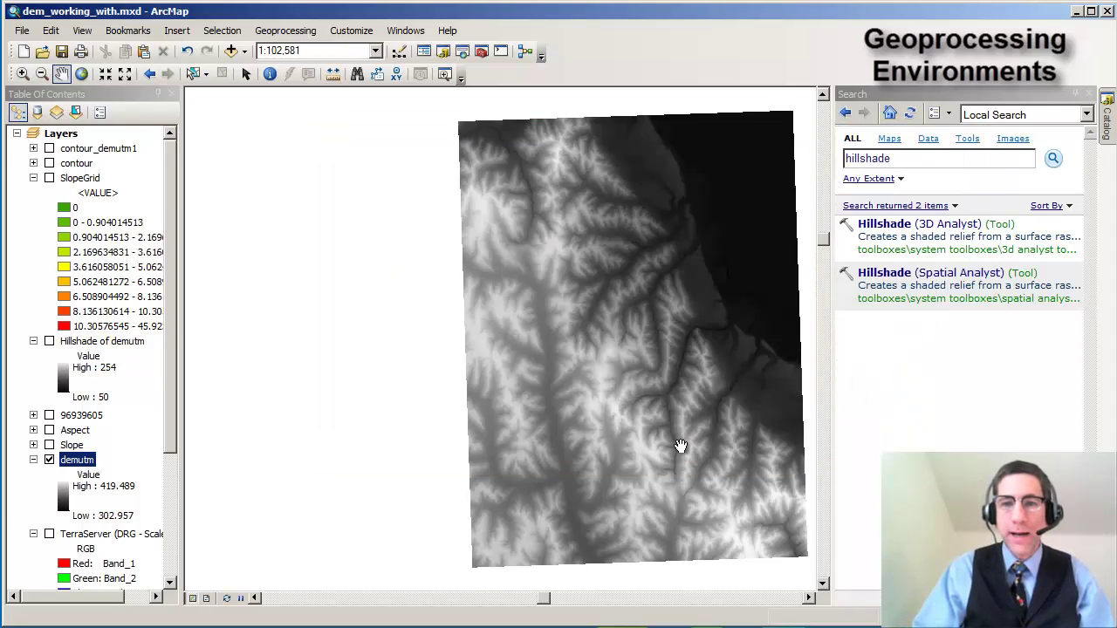
Set the Hillshade input raster to demutm and the output raster name to hillshade1.
{"action": "left_click", "coordinate": [889, 274]}
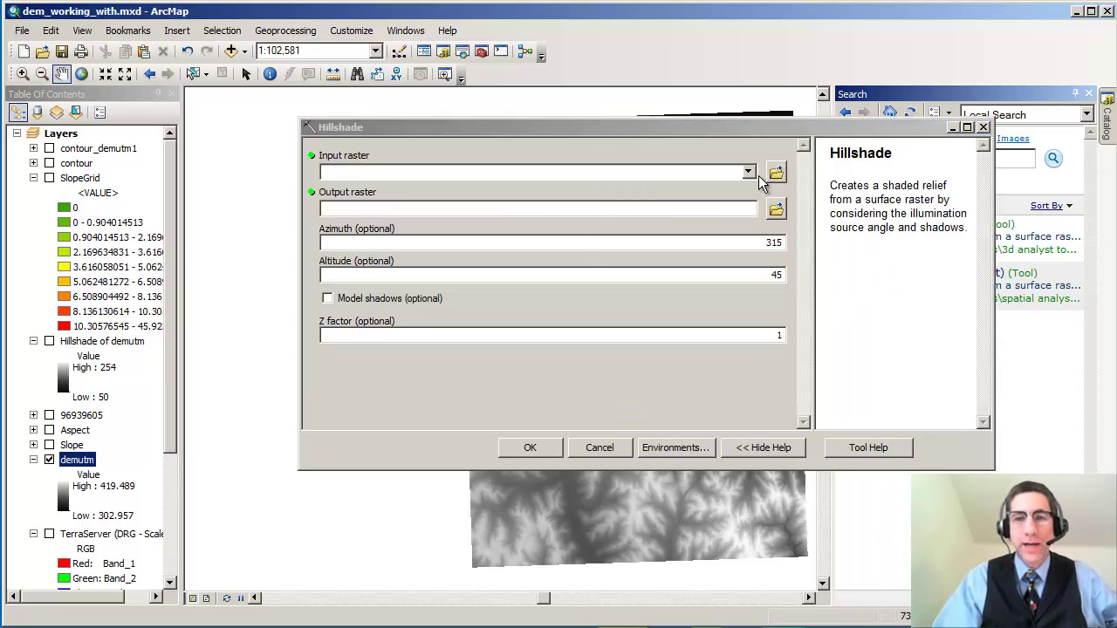
{"action": "left_click", "coordinate": [749, 172]}
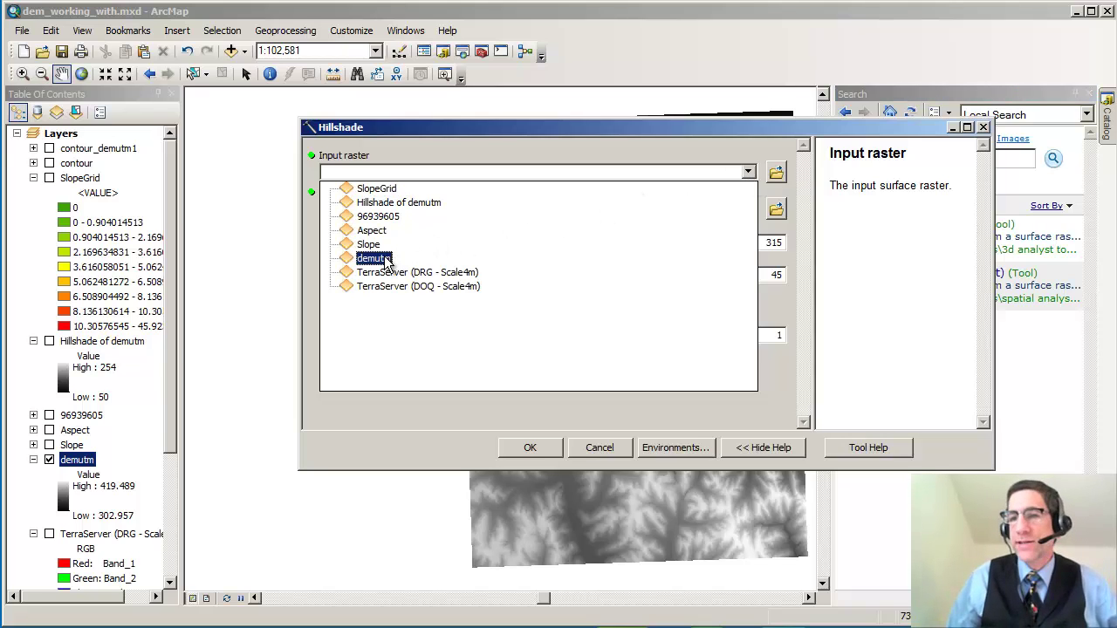
{"action": "left_click", "coordinate": [387, 260]}
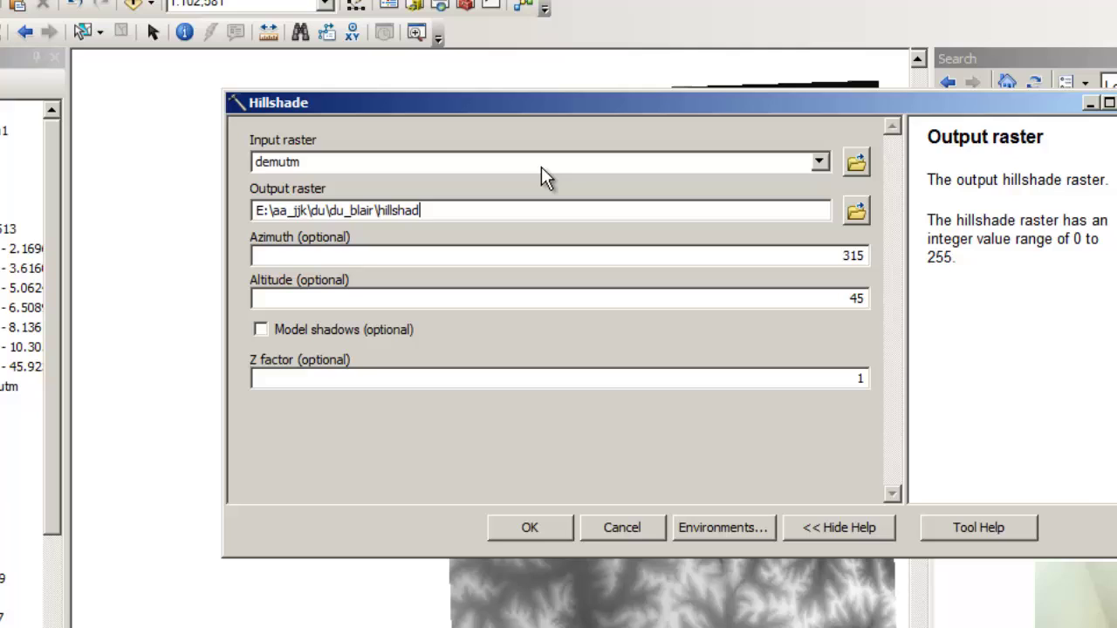
{"action": "type", "text": "e_raster"}
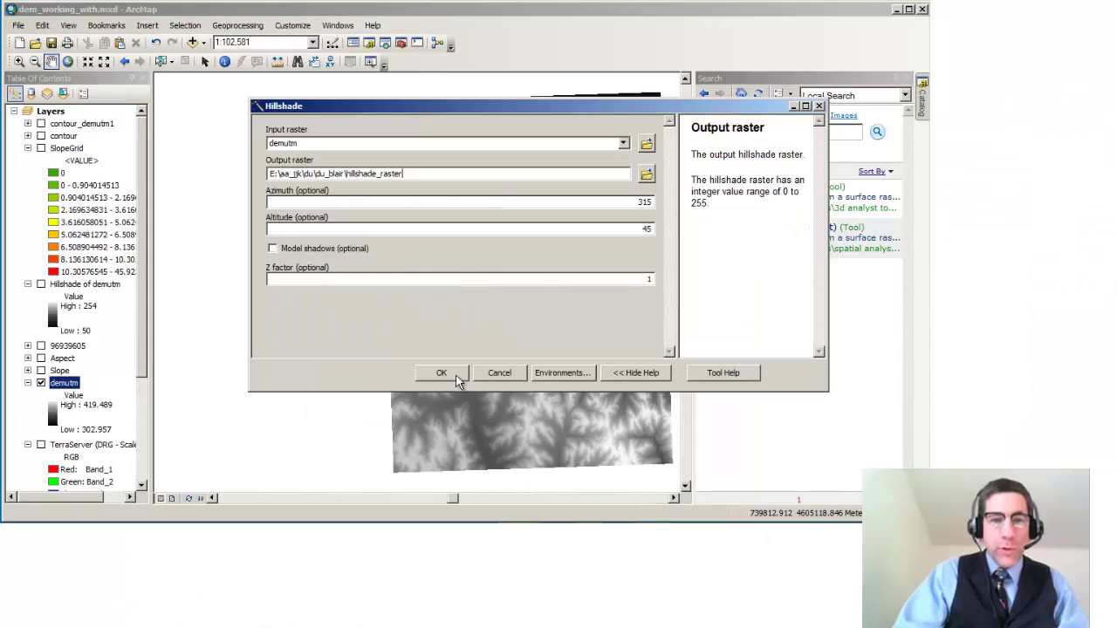
{"action": "left_click", "coordinate": [441, 372]}
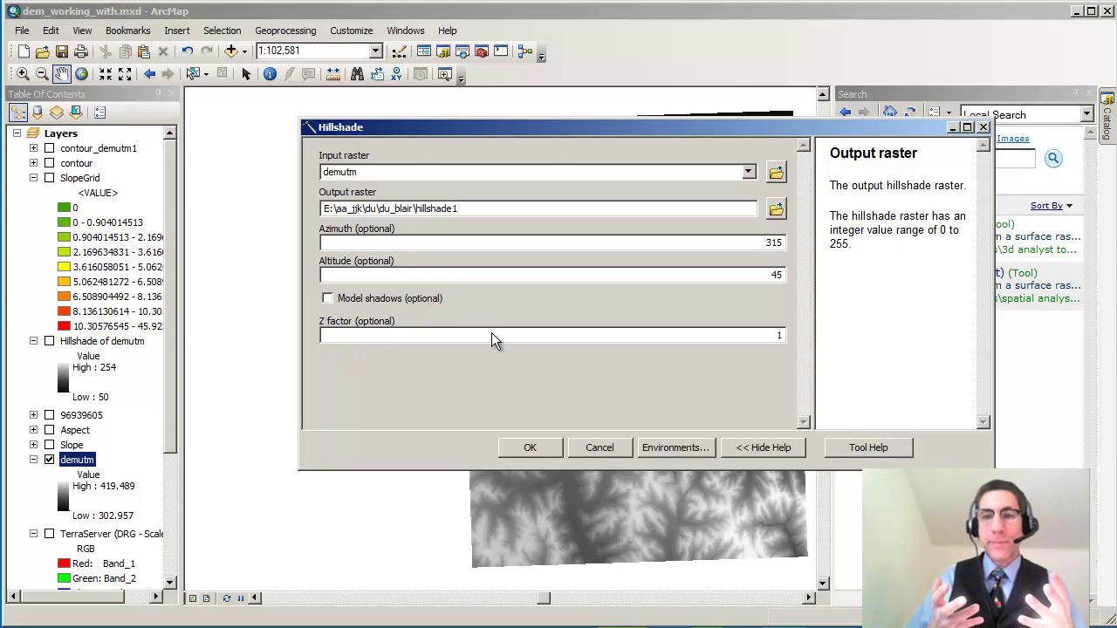
Run Hillshade with azimuth 315, altitude 45 and Z factor 1 to create hillshade1.
{"action": "left_click", "coordinate": [530, 448]}
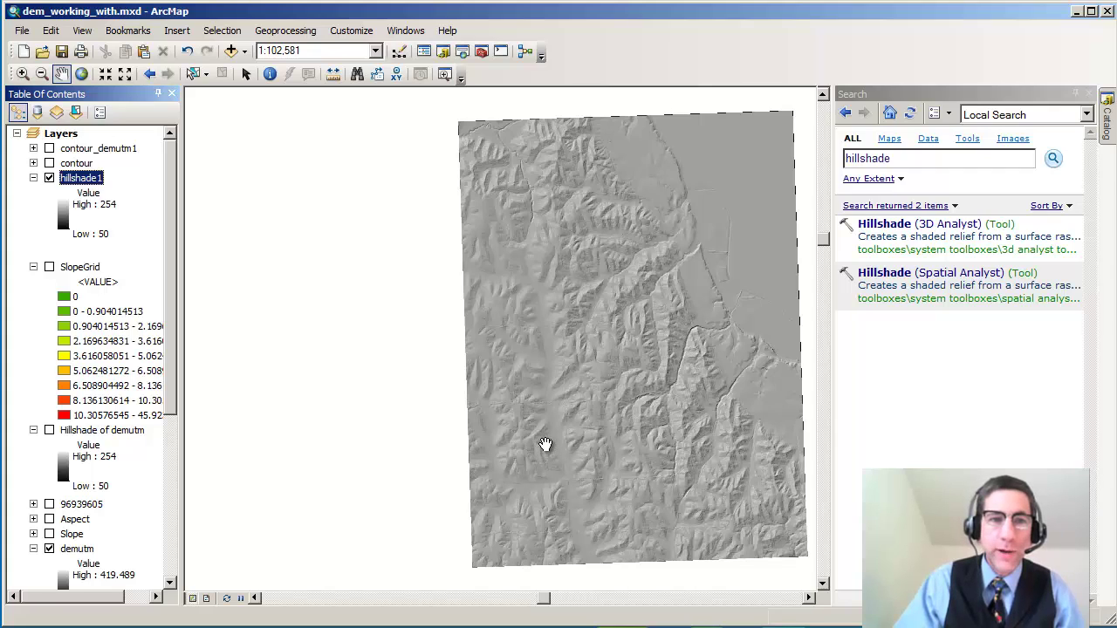
{"action": "left_click", "coordinate": [105, 74]}
{"action": "left_click", "coordinate": [104, 75]}
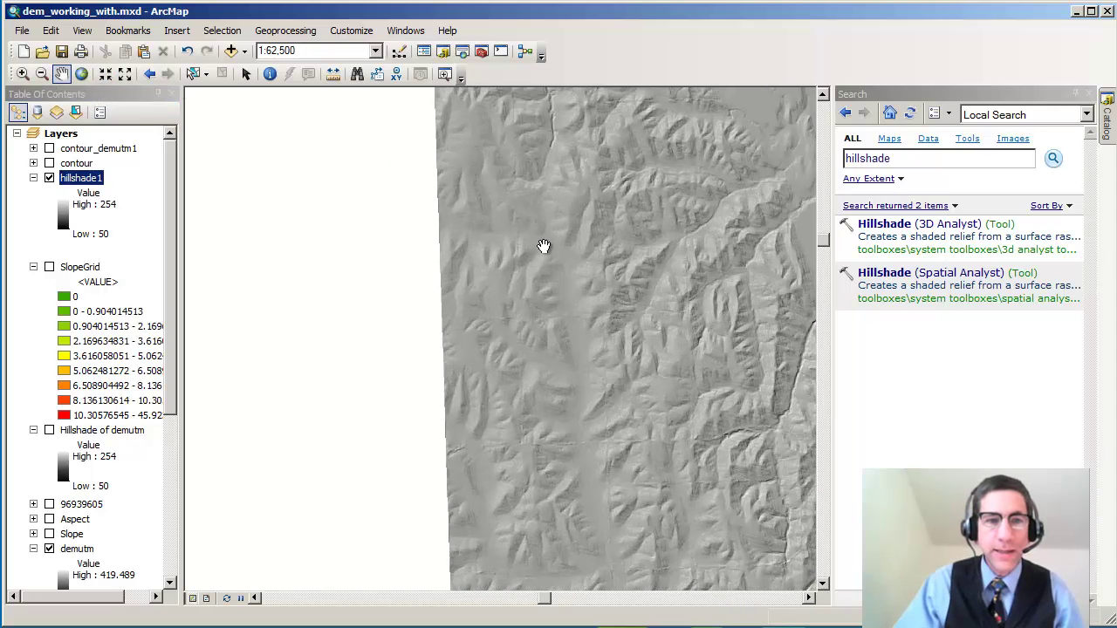
{"action": "left_click_drag", "start_coordinate": [635, 281], "coordinate": [441, 282]}
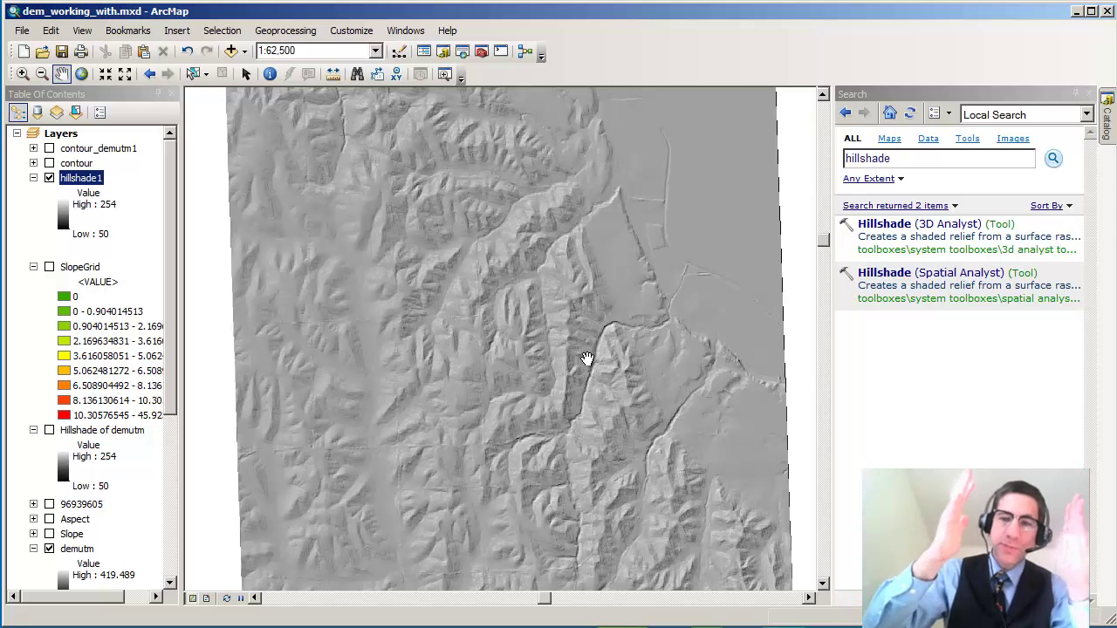
{"action": "right_click", "coordinate": [96, 179]}
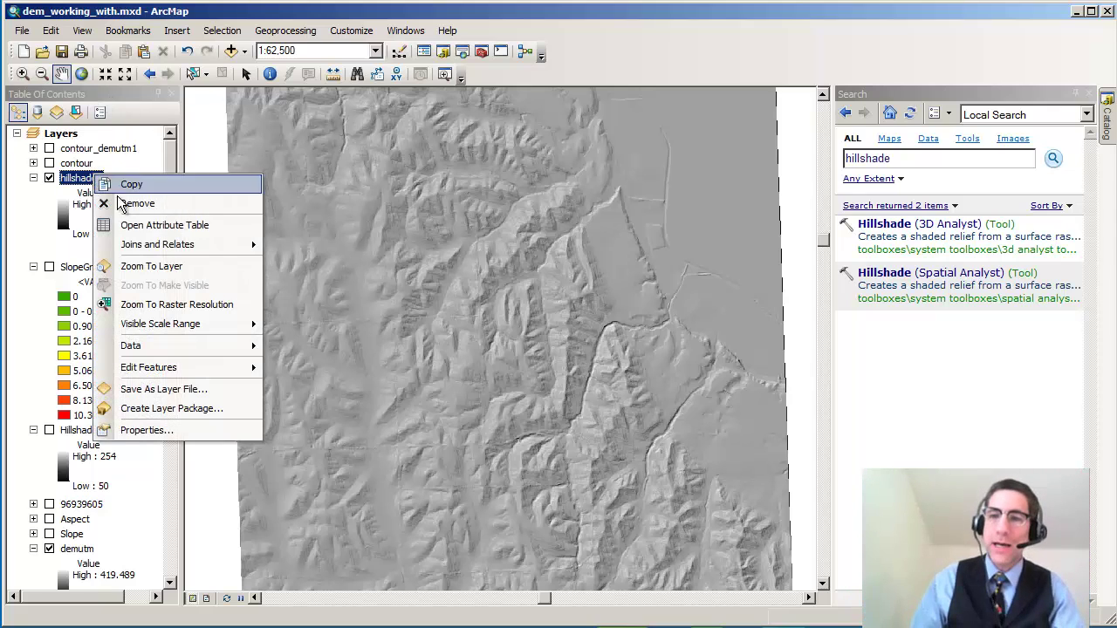
{"action": "left_click", "coordinate": [172, 265]}
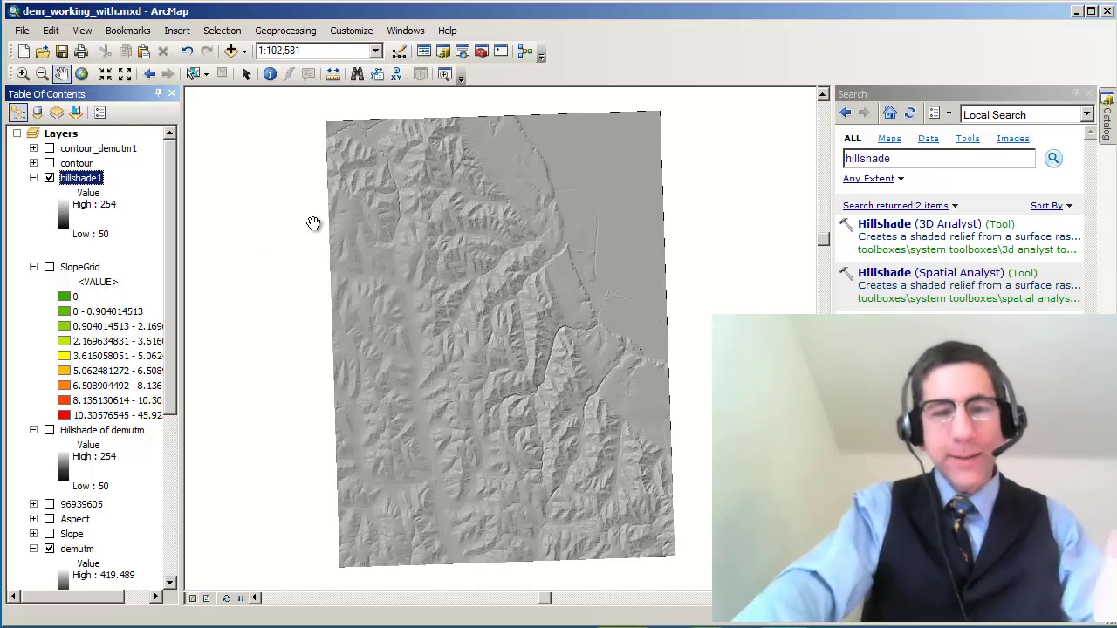
Turn off hillshade1 in the Table of Contents so the demutm elevation raster shows.
{"action": "left_click", "coordinate": [49, 178]}
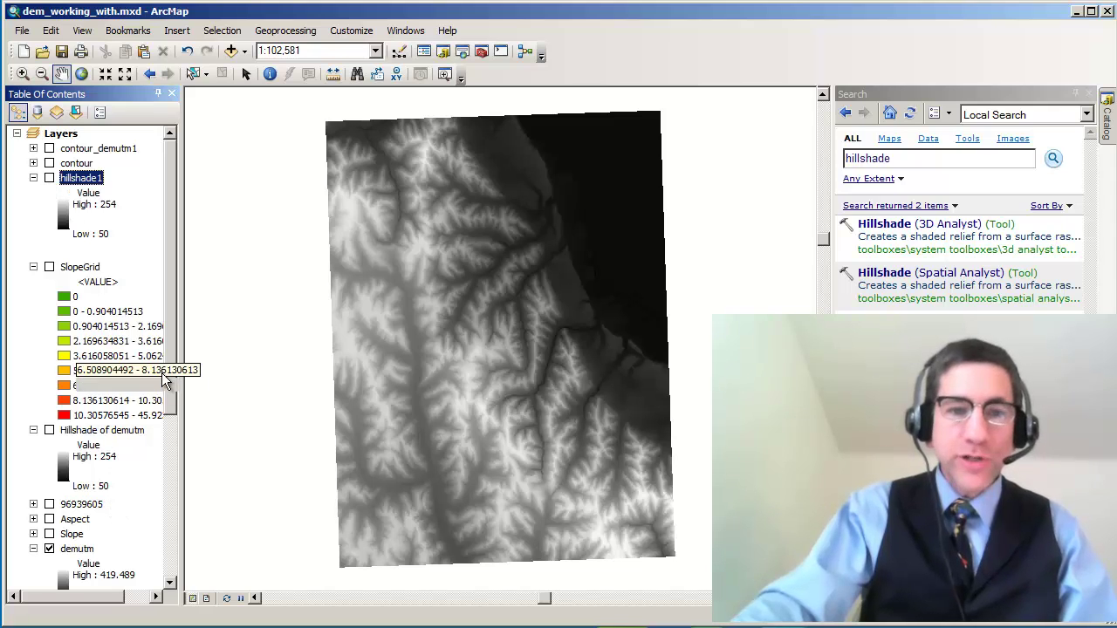
{"action": "left_click_drag", "start_coordinate": [170, 377], "coordinate": [185, 509]}
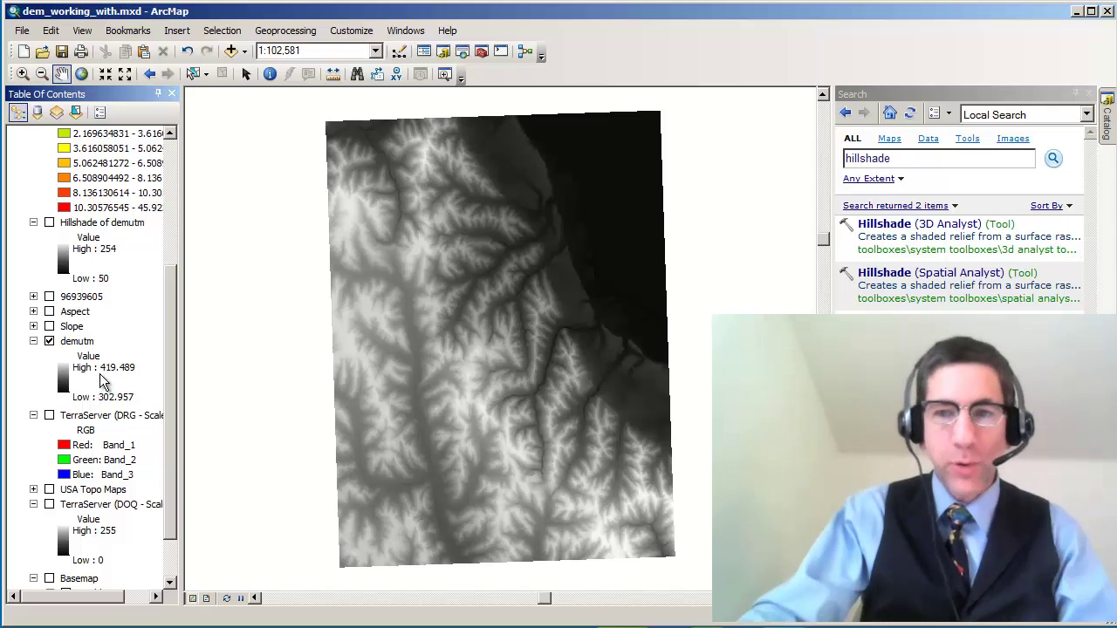
{"action": "left_click_drag", "start_coordinate": [171, 378], "coordinate": [171, 359]}
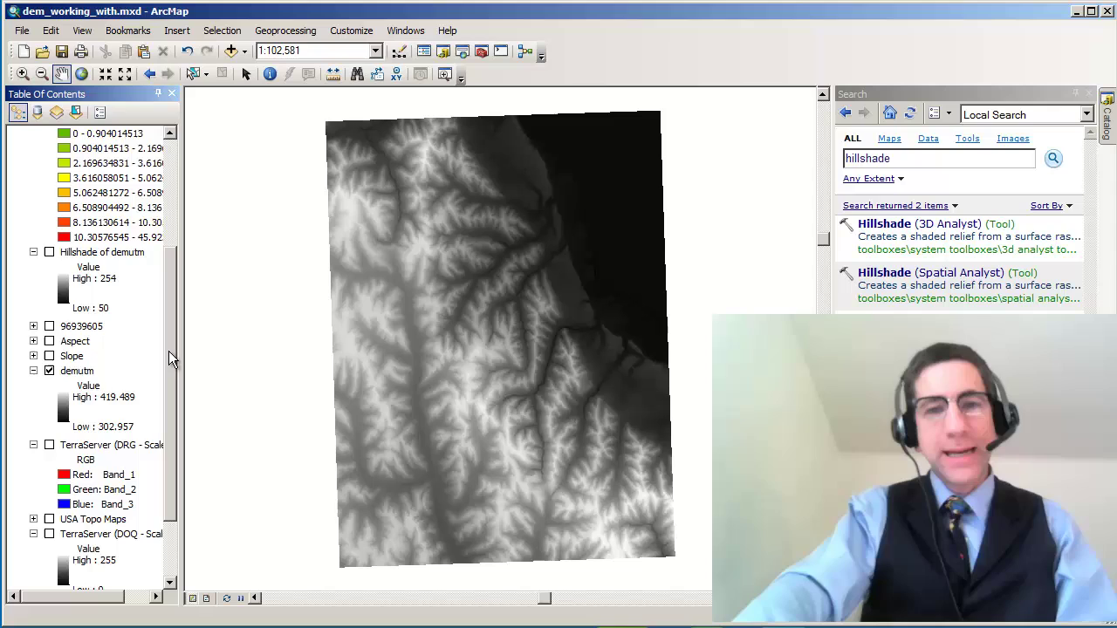
{"action": "left_click_drag", "start_coordinate": [171, 358], "coordinate": [171, 253]}
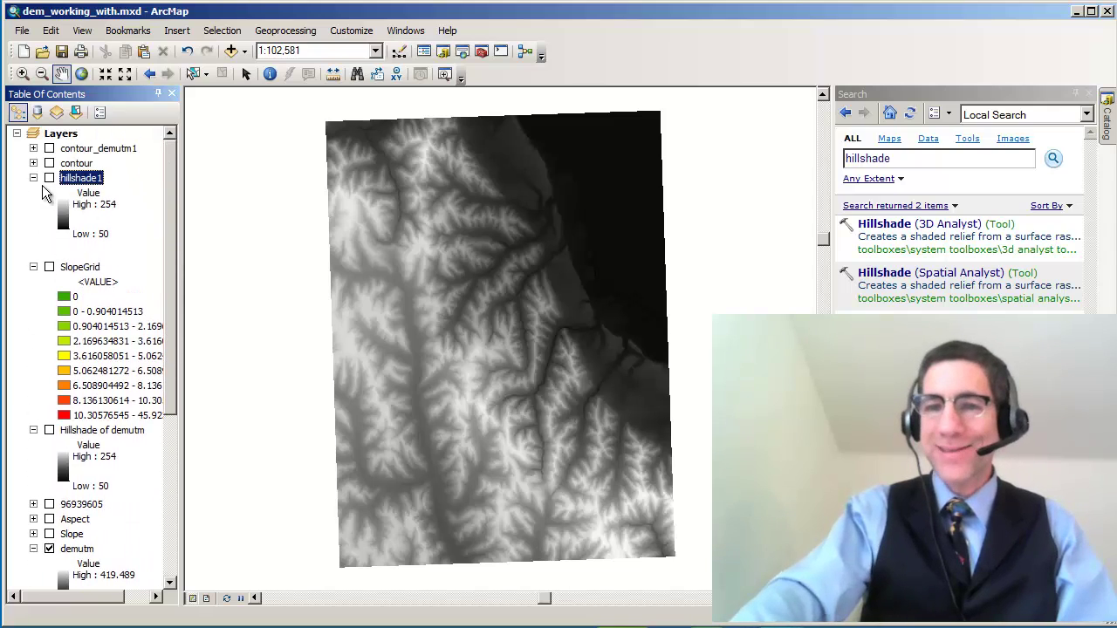